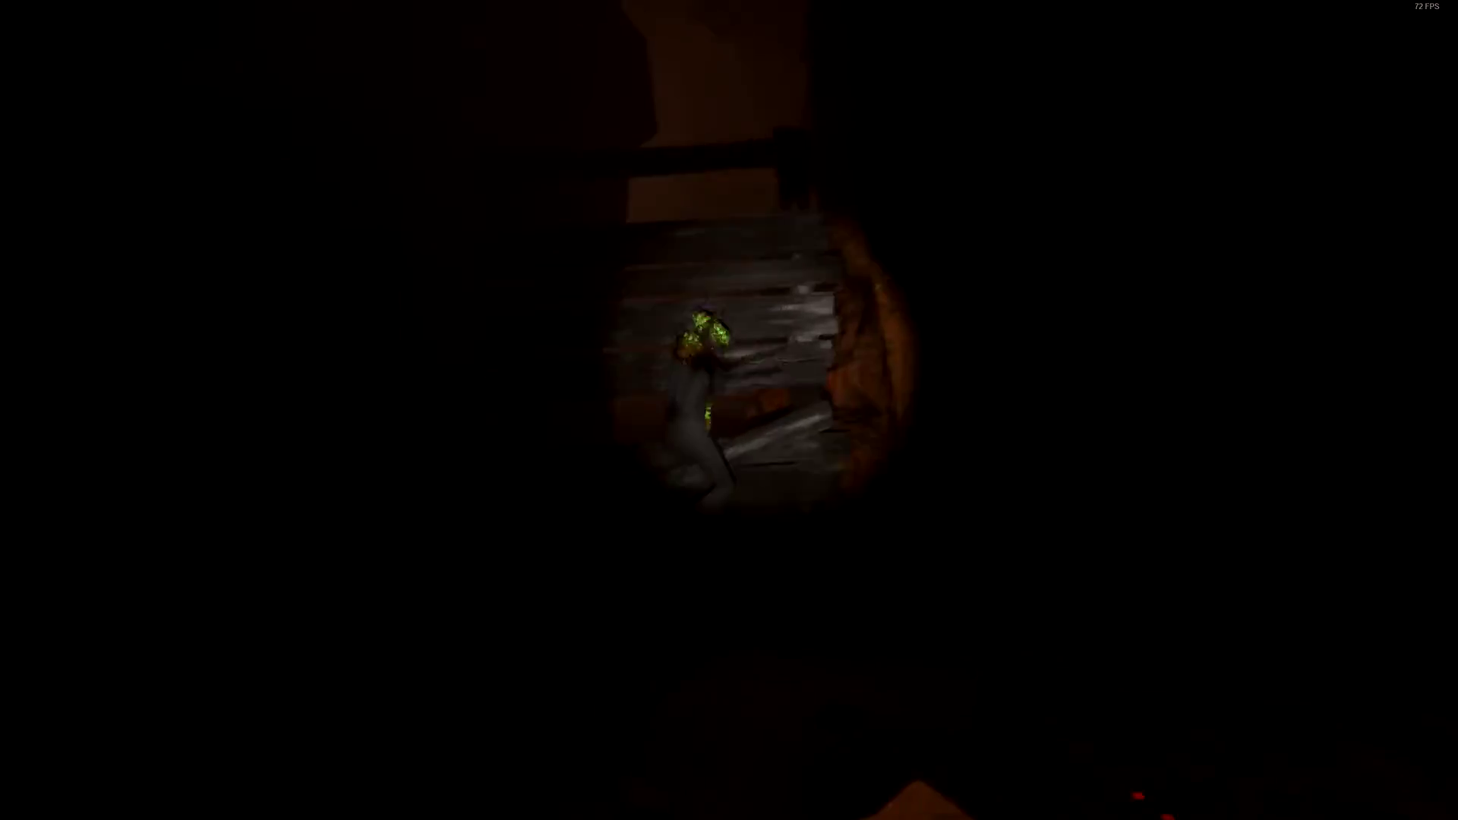
pyautogui.click(730, 410)
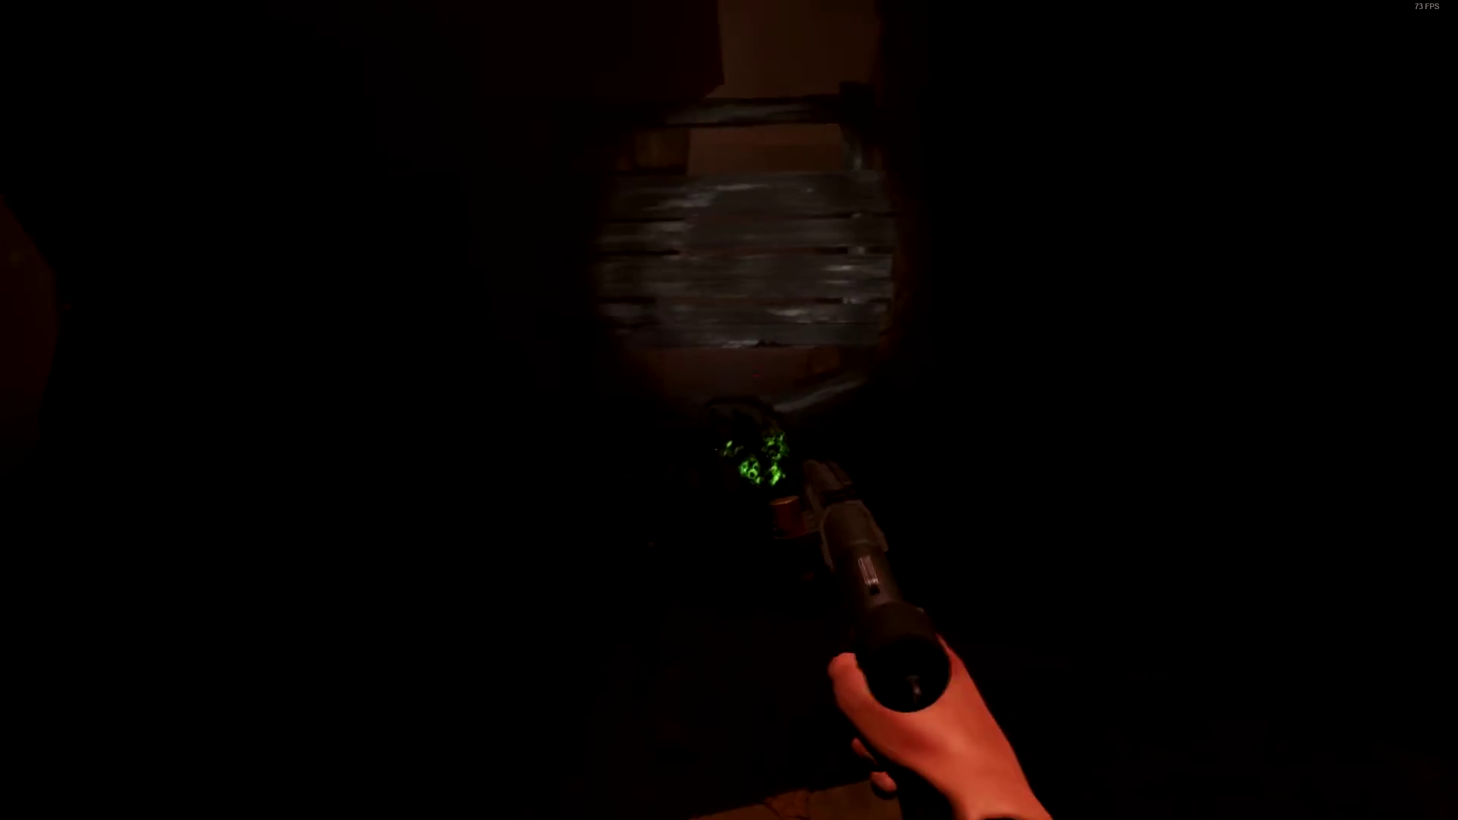
pyautogui.click(729, 411)
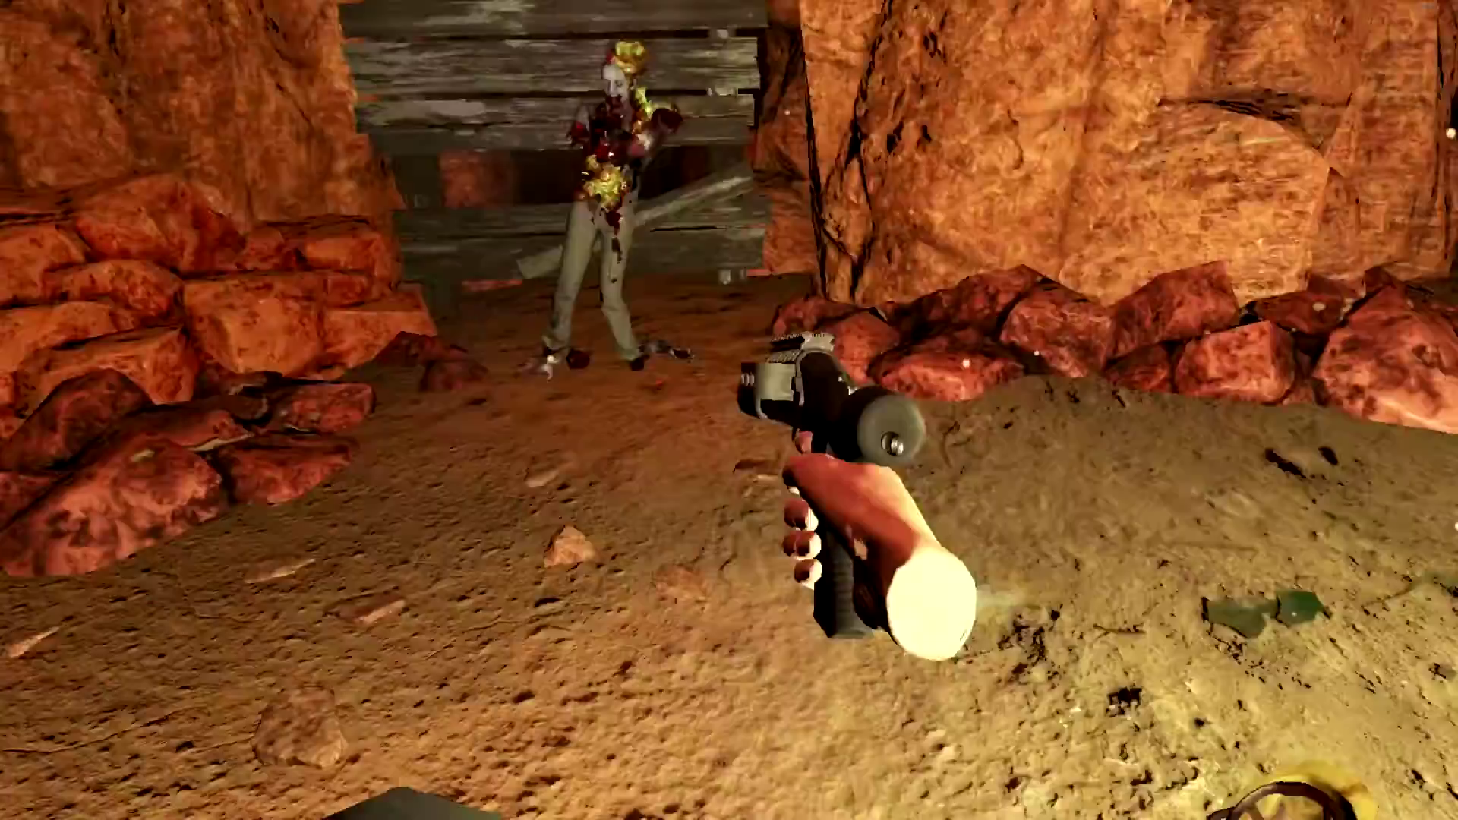